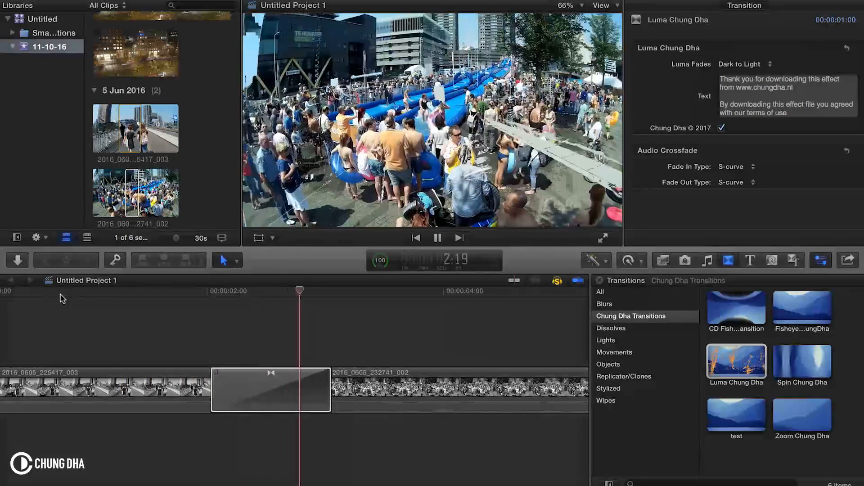
# Stop playback, rewind, and preview the Light to Dark luma fade style.
pyautogui.press('space')
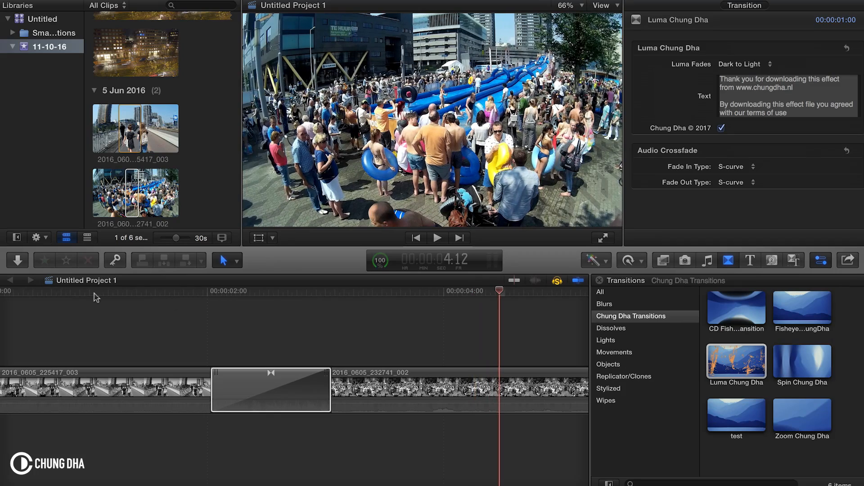
pyautogui.moveTo(272, 293); pyautogui.dragTo(318, 301)
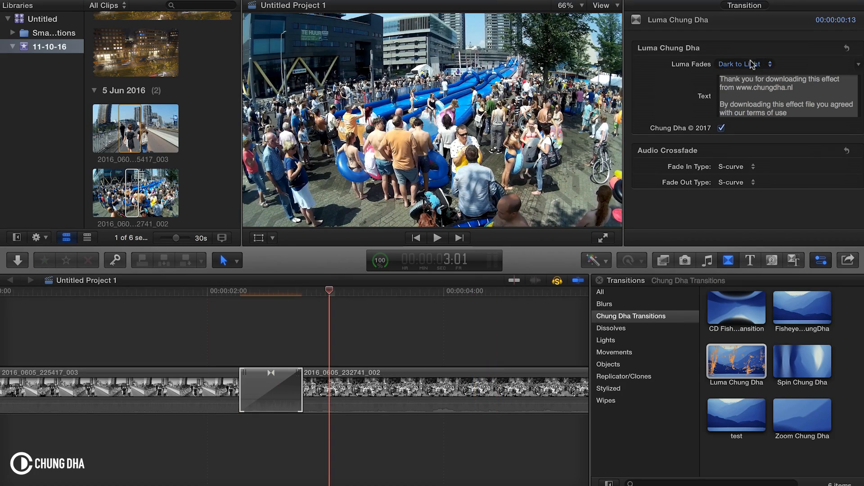
pyautogui.click(770, 64)
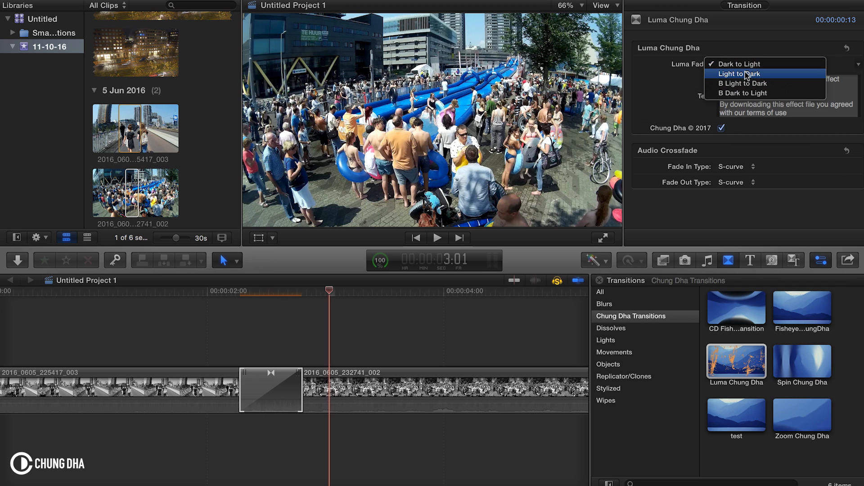
pyautogui.click(747, 75)
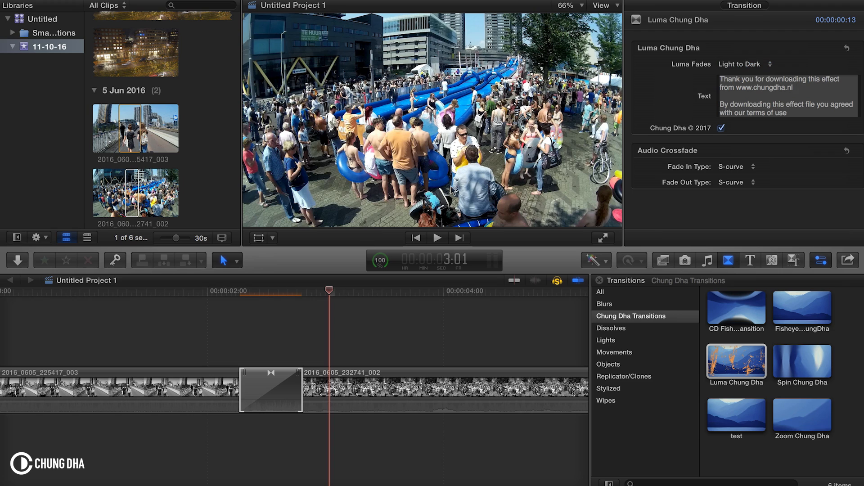
pyautogui.moveTo(242, 296); pyautogui.dragTo(272, 298)
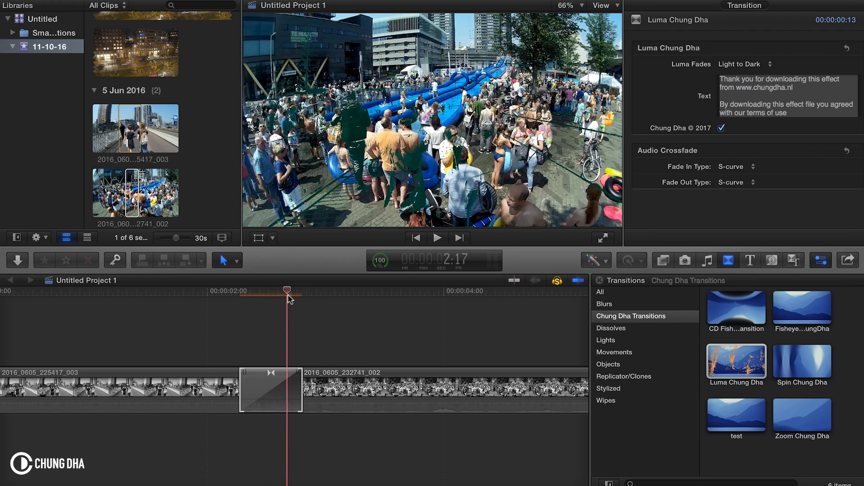
# Switch the Luma Fades style to B Light to Dark and scrub through to preview it.
pyautogui.moveTo(273, 298); pyautogui.dragTo(293, 296)
pyautogui.click(743, 65)
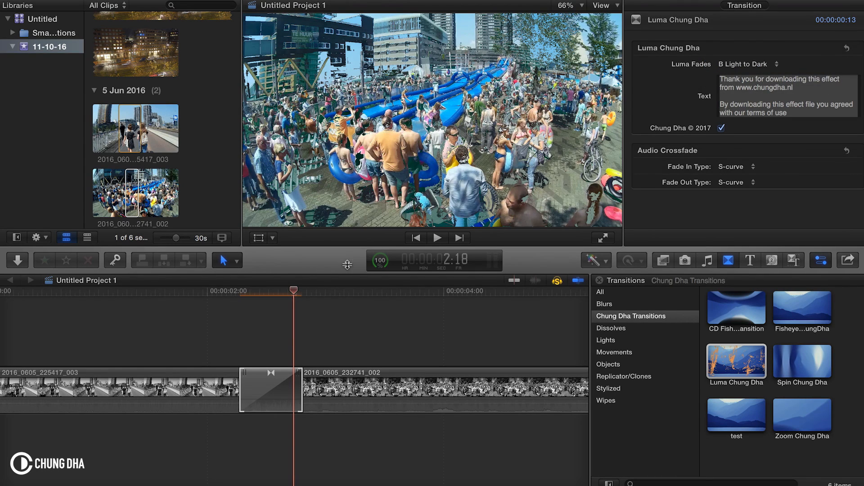
pyautogui.moveTo(245, 296); pyautogui.dragTo(292, 298)
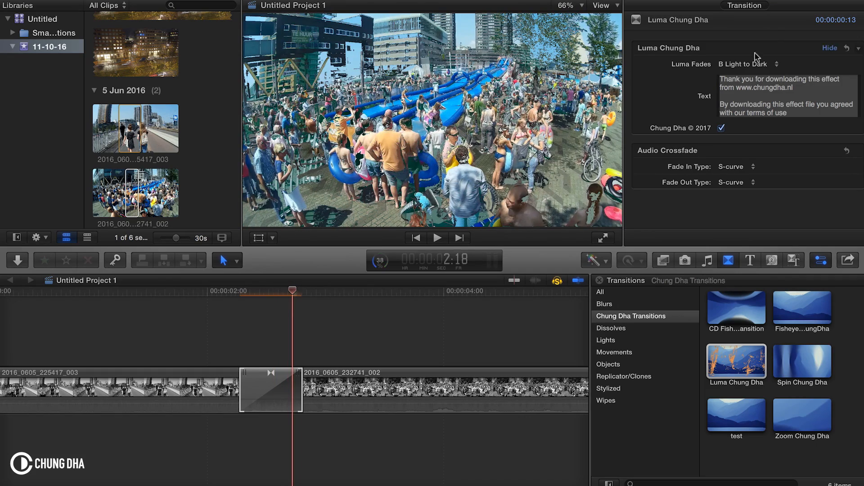
# Set the Luma Fades style to B Dark to Light and preview the result.
pyautogui.click(746, 63)
pyautogui.click(246, 296)
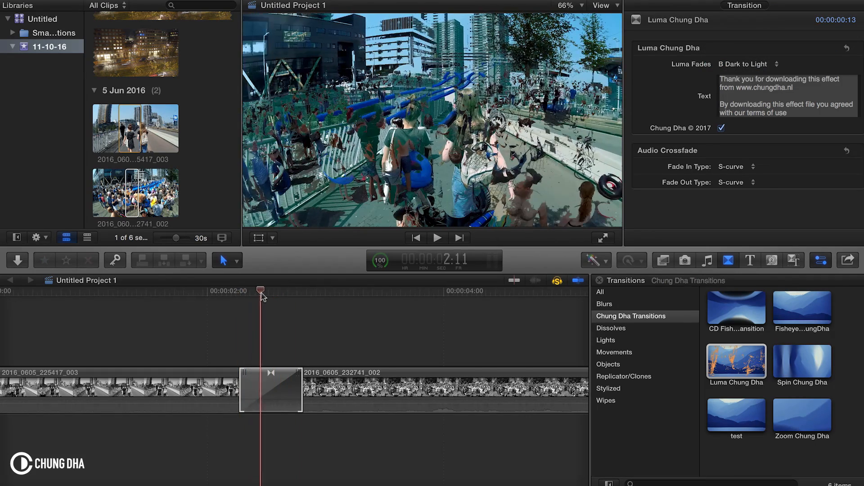
pyautogui.moveTo(245, 295); pyautogui.dragTo(293, 298)
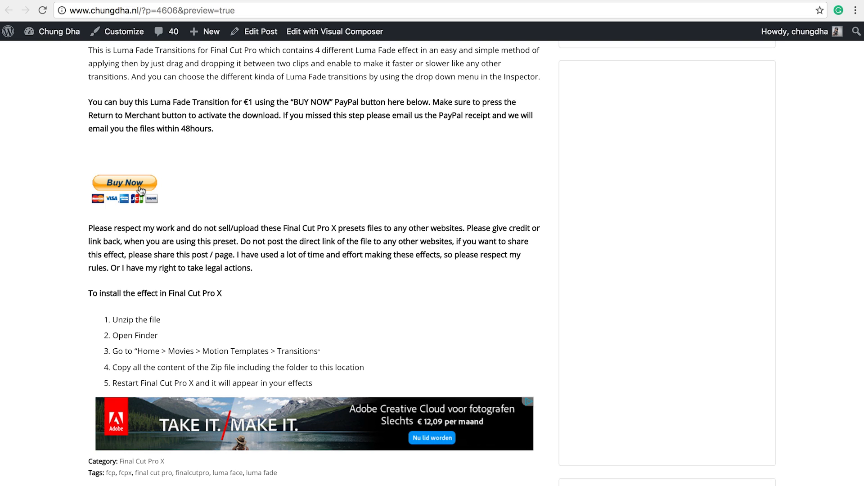
# Start the Buy Now purchase of the Luma Fade Transition, reaching the 1,00 EUR PayPal checkout.
pyautogui.click(142, 189)
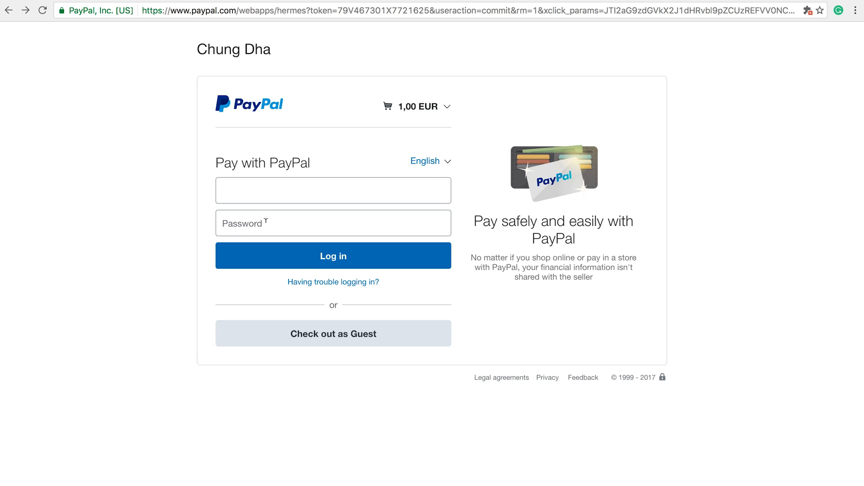
# Confirm the 1,00 EUR PayPal payment to Chung Dha and return to the merchant site.
pyautogui.click(340, 322)
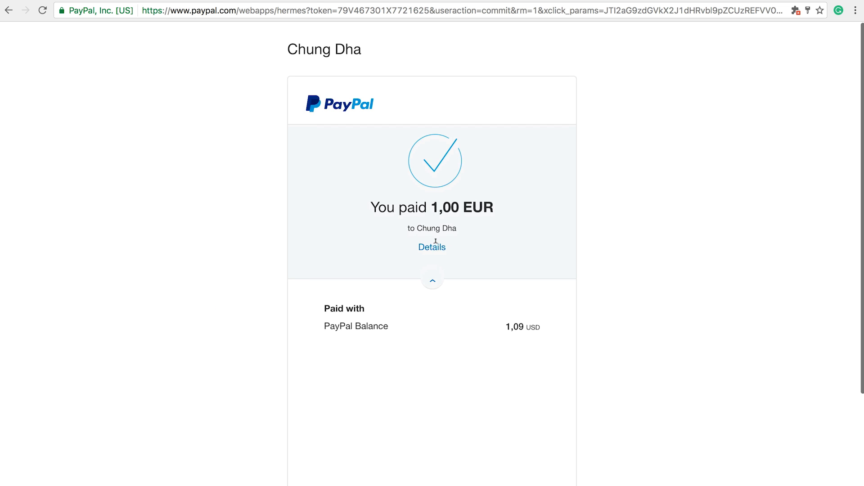
pyautogui.scroll(-3, 446, 202)
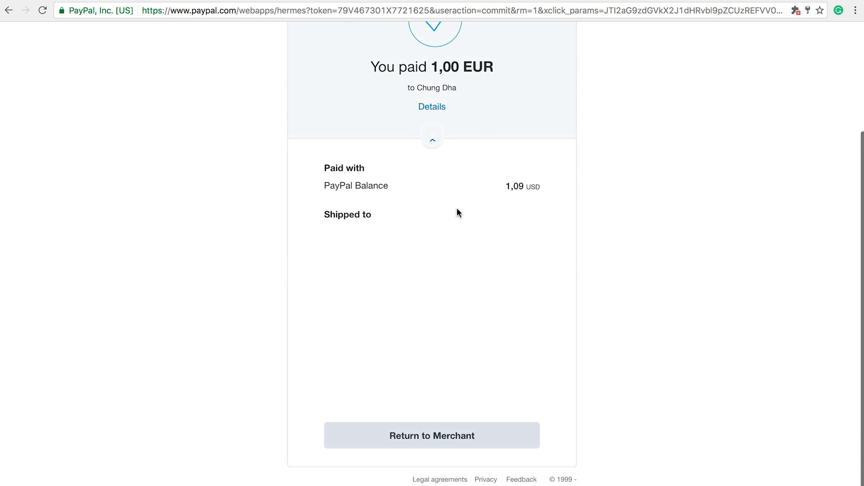
pyautogui.click(446, 439)
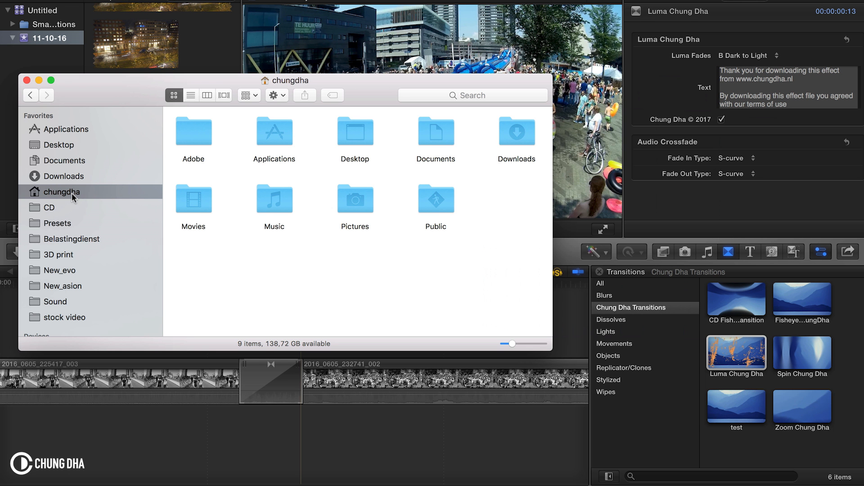
# Navigate Finder to Movies > Motion Templates > Transitions.
pyautogui.doubleClick(201, 208)
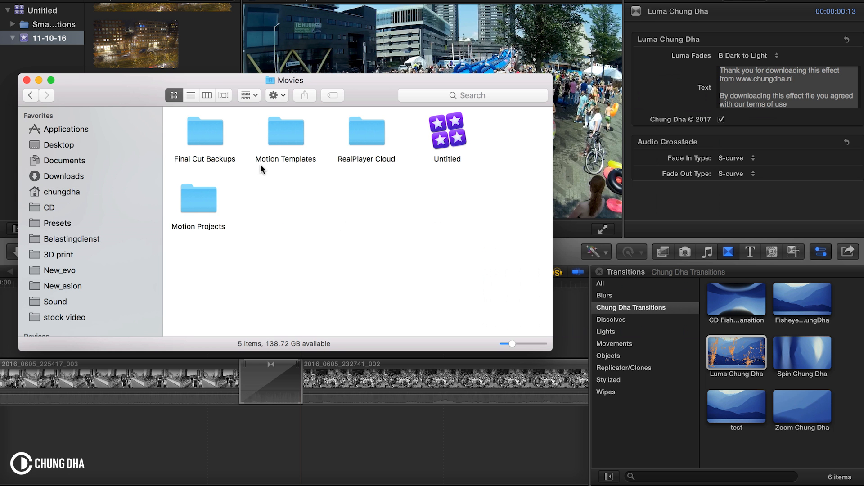
pyautogui.doubleClick(287, 128)
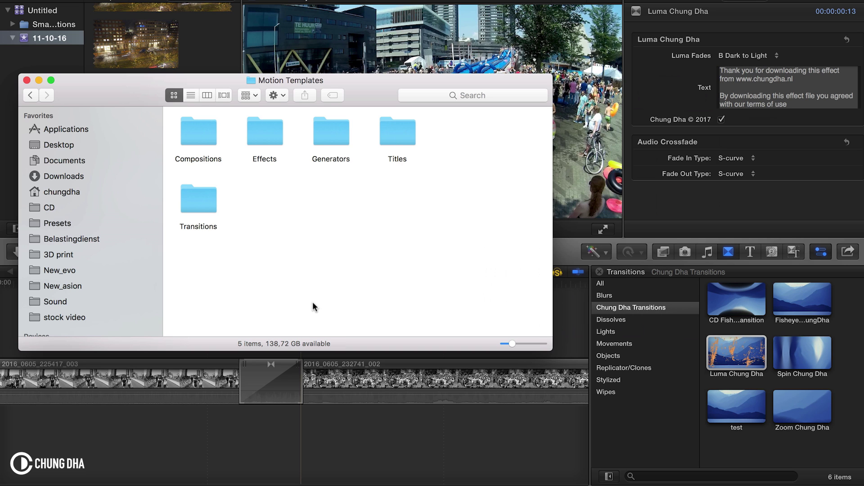
pyautogui.doubleClick(196, 208)
# Paste and unzip ChungDhaFCPX_LUMAFADE.zip there, then select the new Luma Chung Dha transition in Final Cut Pro.
pyautogui.press('super+v')
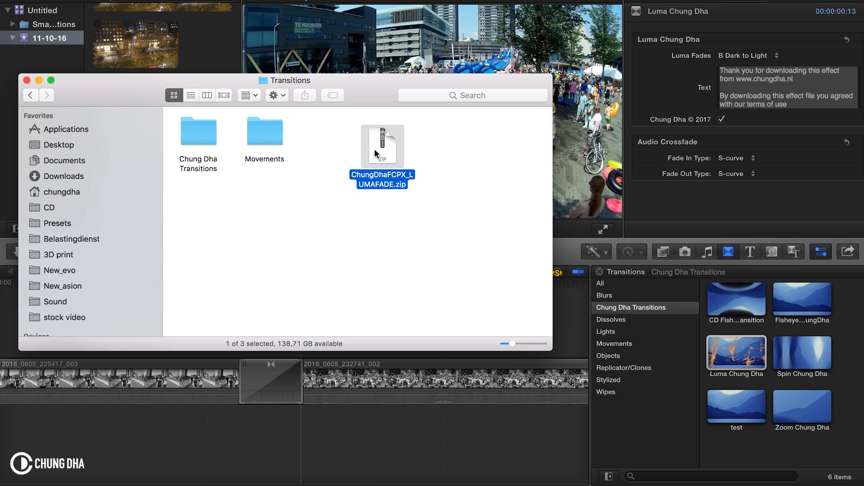
pyautogui.moveTo(375, 149); pyautogui.dragTo(342, 154)
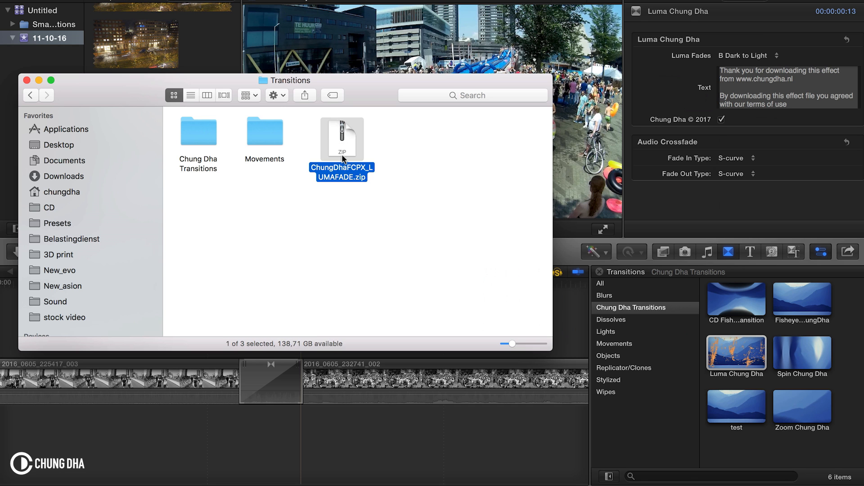
pyautogui.doubleClick(342, 154)
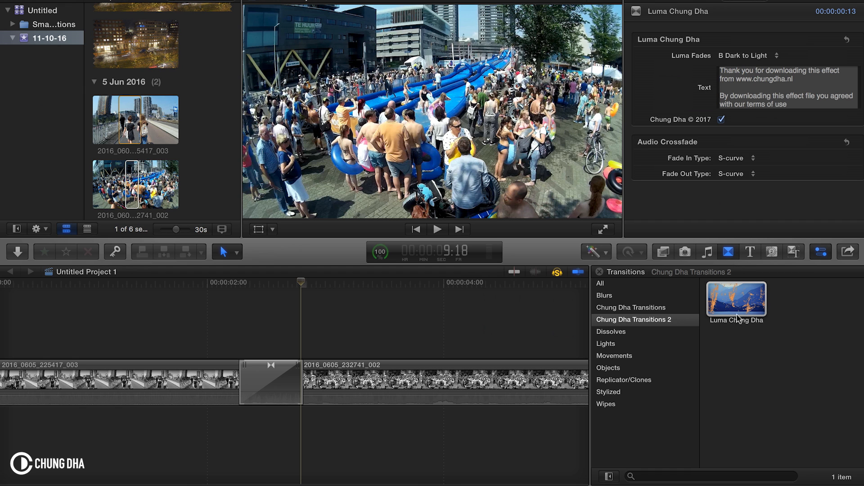
pyautogui.click(728, 298)
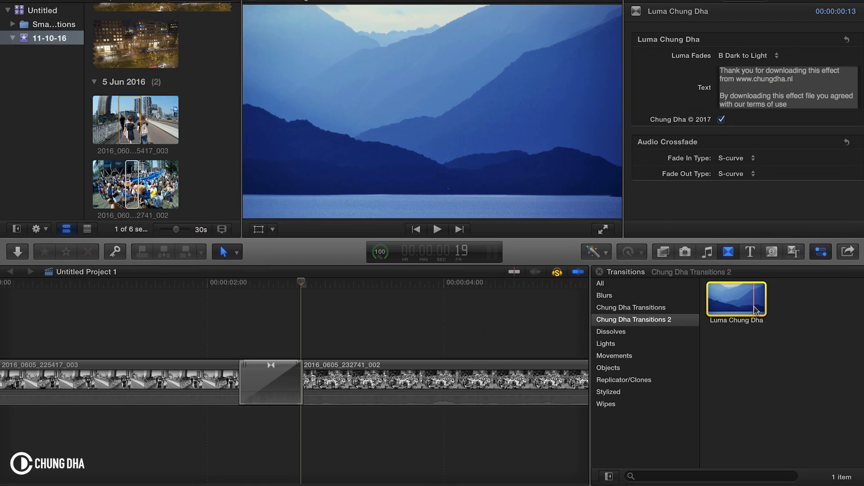